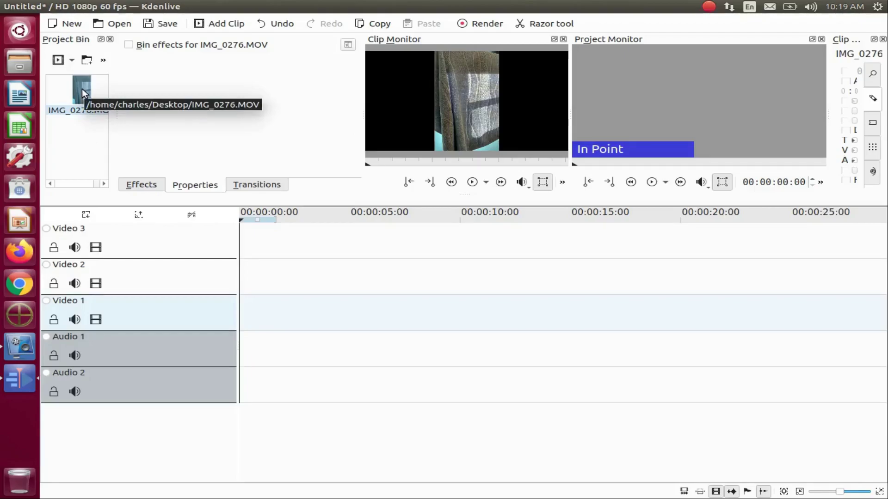
# Place IMG_0276.MOV at 0:00 on Video 2 and split its audio onto Audio 1.
pyautogui.moveTo(82, 90); pyautogui.dragTo(275, 261)
pyautogui.moveTo(327, 280); pyautogui.dragTo(290, 283)
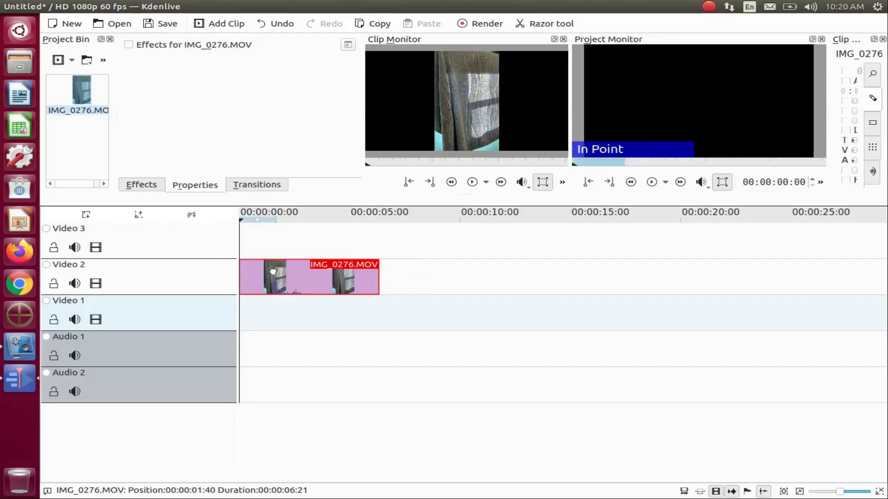
pyautogui.rightClick(310, 273)
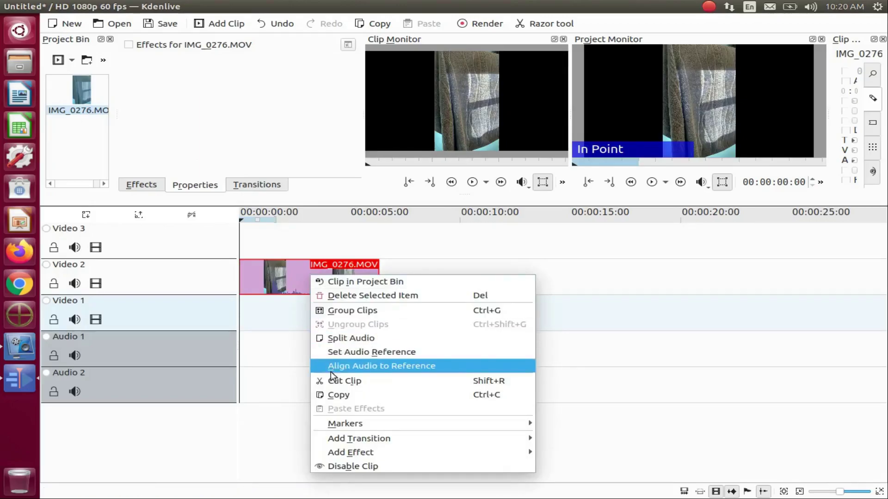
pyautogui.click(345, 340)
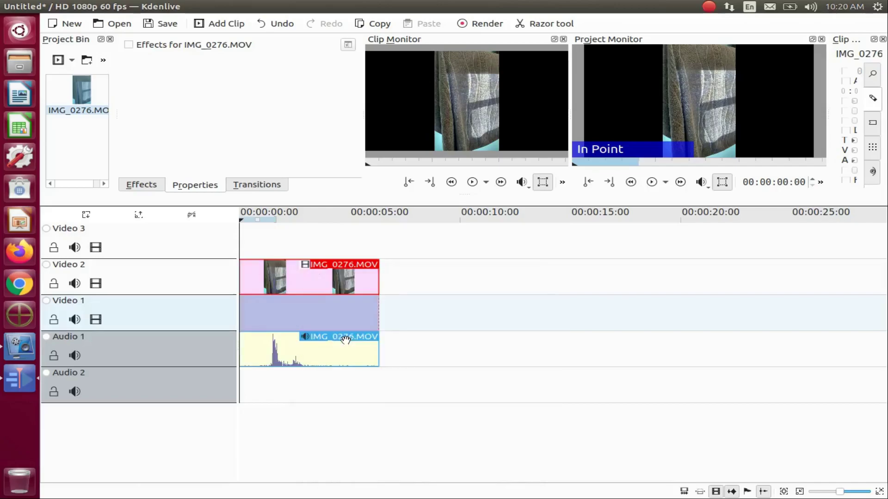
# Ungroup the video and audio clips and delete the audio clip from Audio 1.
pyautogui.rightClick(293, 283)
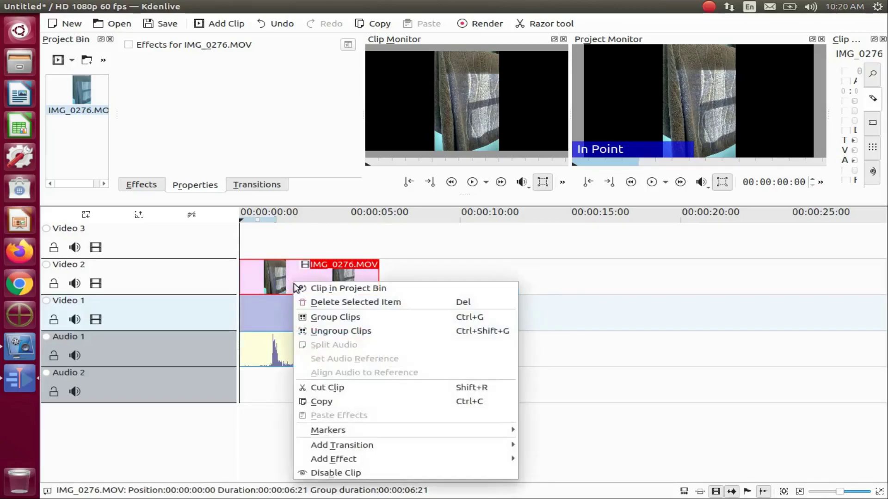
pyautogui.click(314, 331)
pyautogui.rightClick(291, 344)
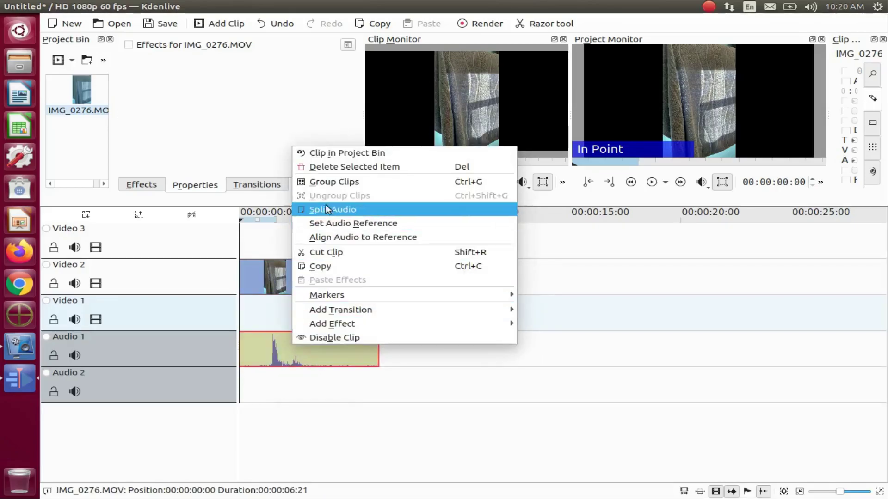
pyautogui.click(334, 167)
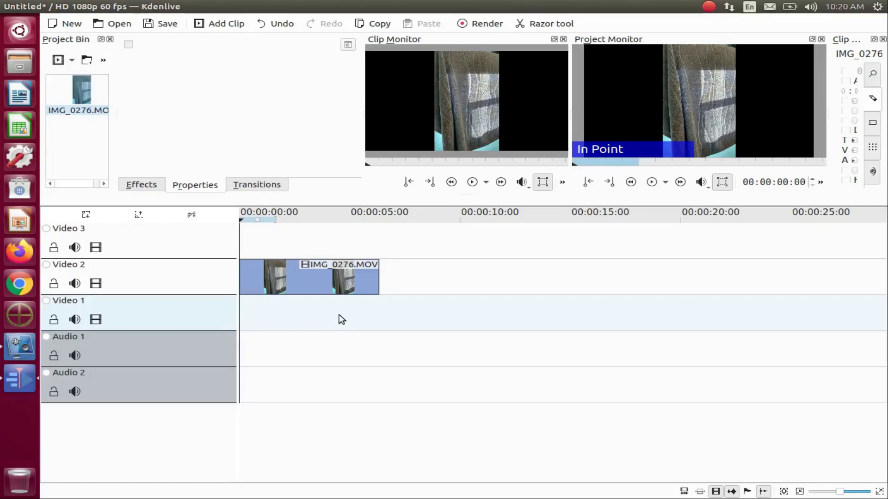
# Move the clip to Video 1 and apply Position and Zoom with Distort enabled to fill 1920×1080.
pyautogui.moveTo(341, 319); pyautogui.dragTo(339, 317)
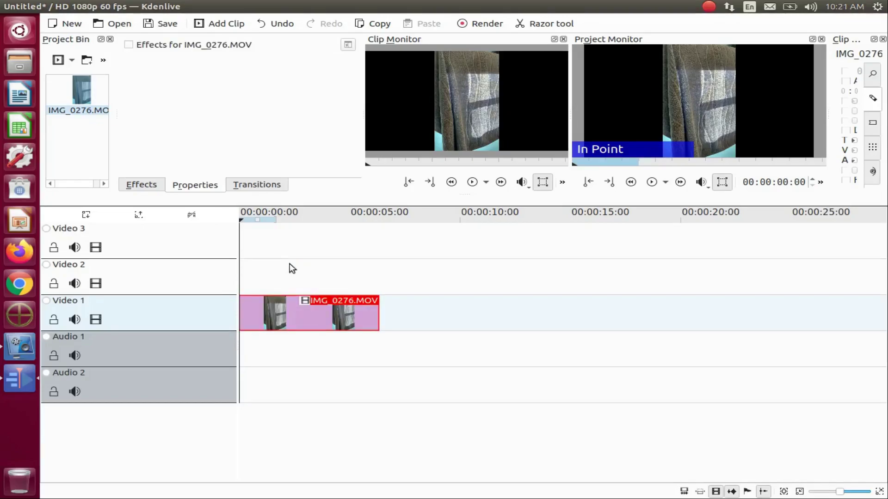
pyautogui.click(142, 184)
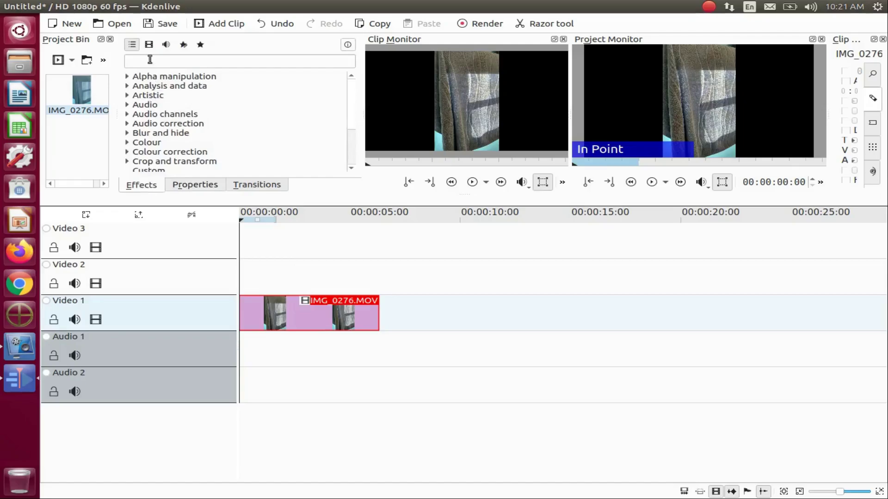
pyautogui.click(141, 63)
pyautogui.write('zoom')
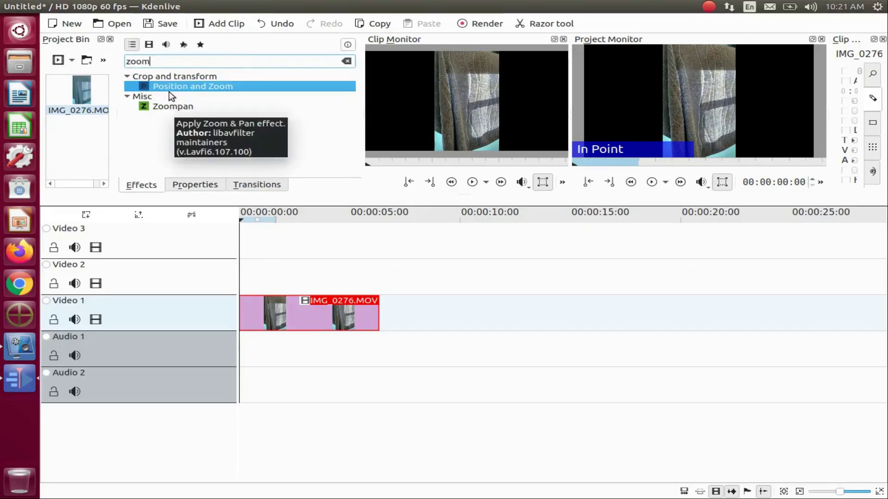
pyautogui.moveTo(173, 87); pyautogui.dragTo(287, 296)
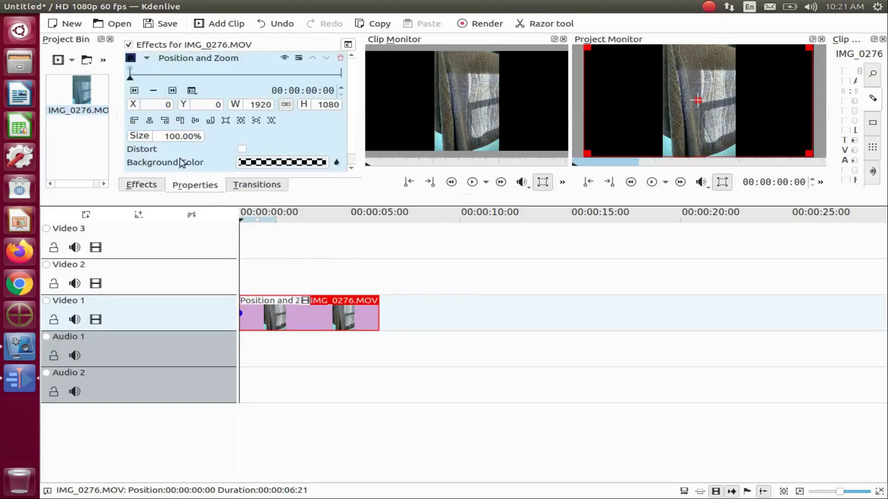
pyautogui.click(241, 150)
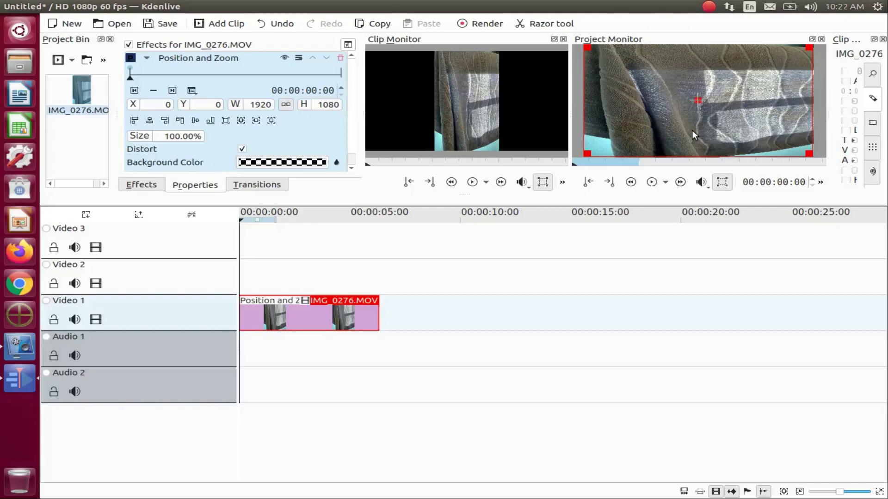
# Search the effects for 'blur' and apply Blur to the Video 1 clip.
pyautogui.click(143, 185)
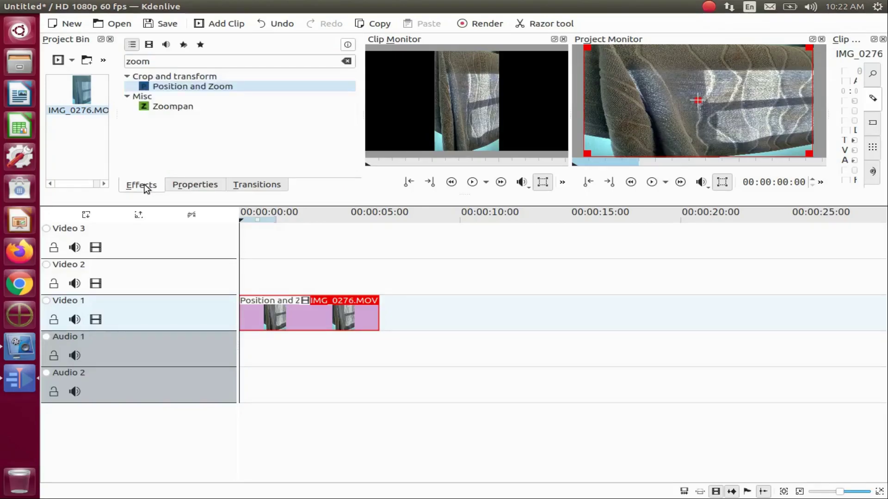
pyautogui.click(151, 61)
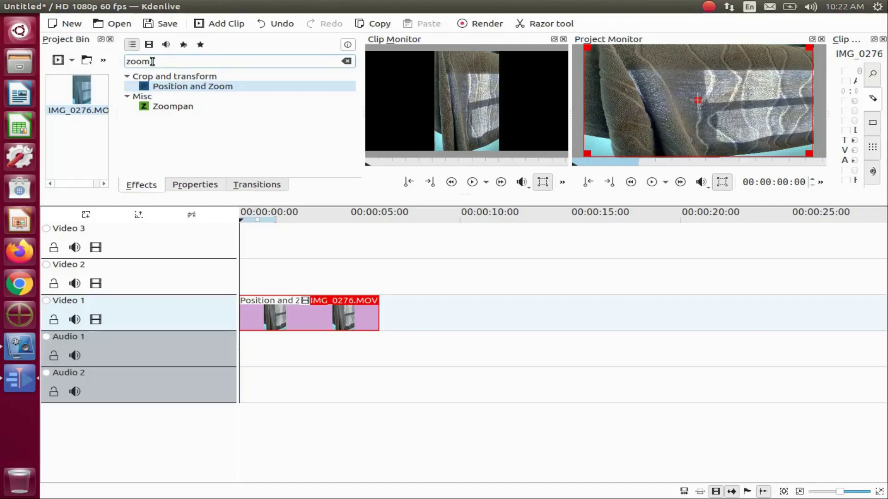
pyautogui.press('BackSpace')
pyautogui.press('BackSpace')
pyautogui.press('BackSpace')
pyautogui.press('BackSpace')
pyautogui.write('blur')
pyautogui.click(160, 86)
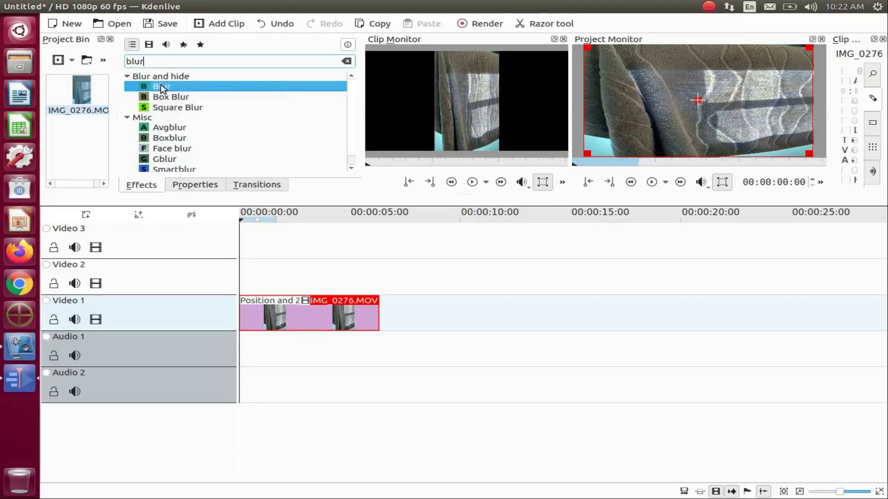
pyautogui.moveTo(160, 86); pyautogui.dragTo(280, 311)
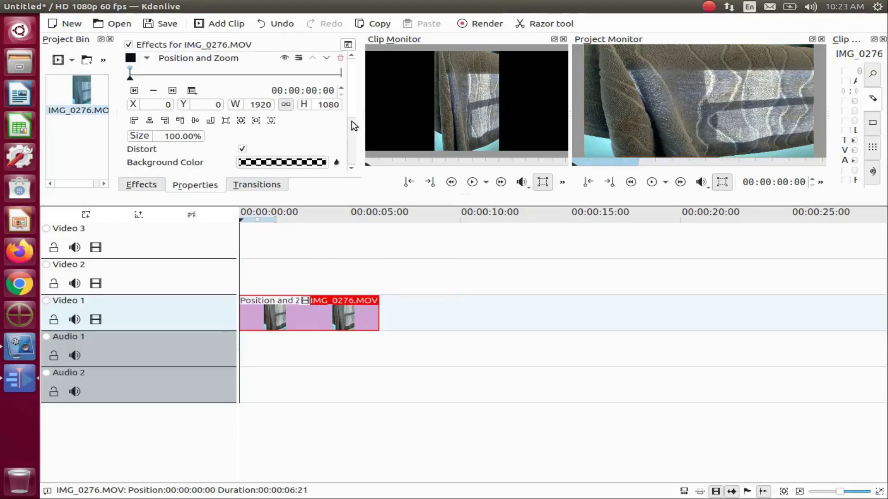
# Raise the Blur Amount to 791, then settle it at 752.
pyautogui.scroll(-3, 353, 118)
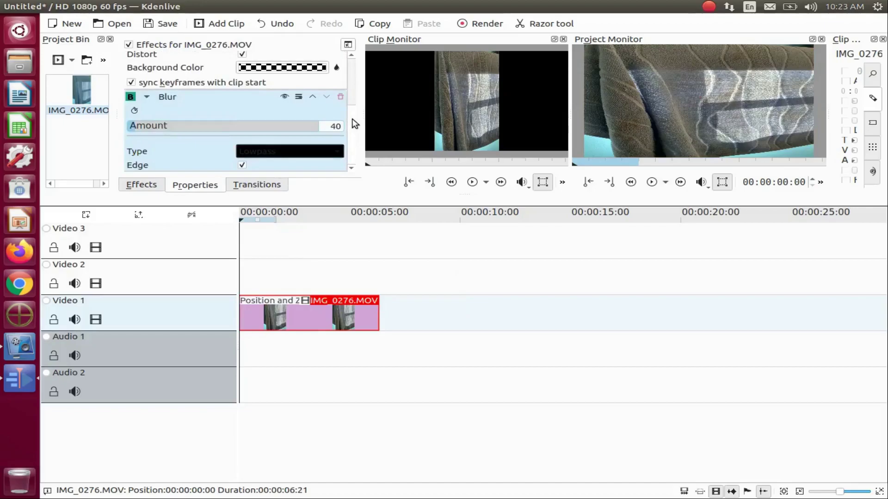
pyautogui.click(203, 130)
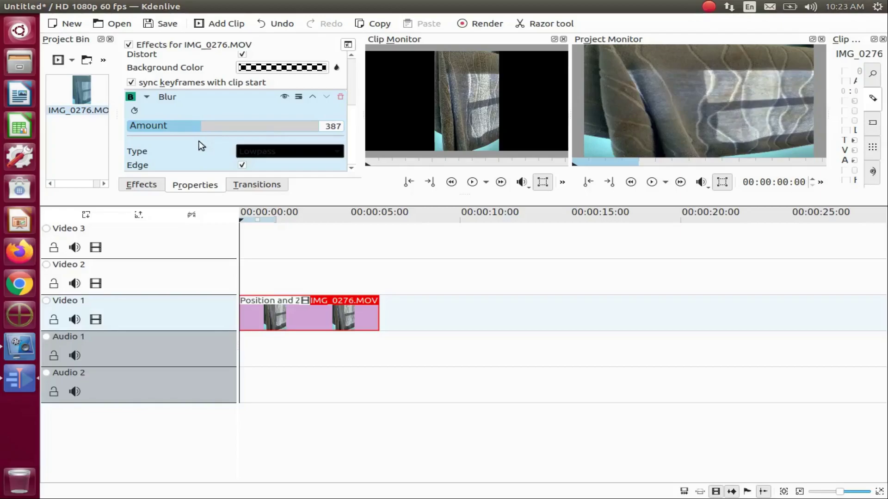
pyautogui.click(227, 131)
pyautogui.click(280, 129)
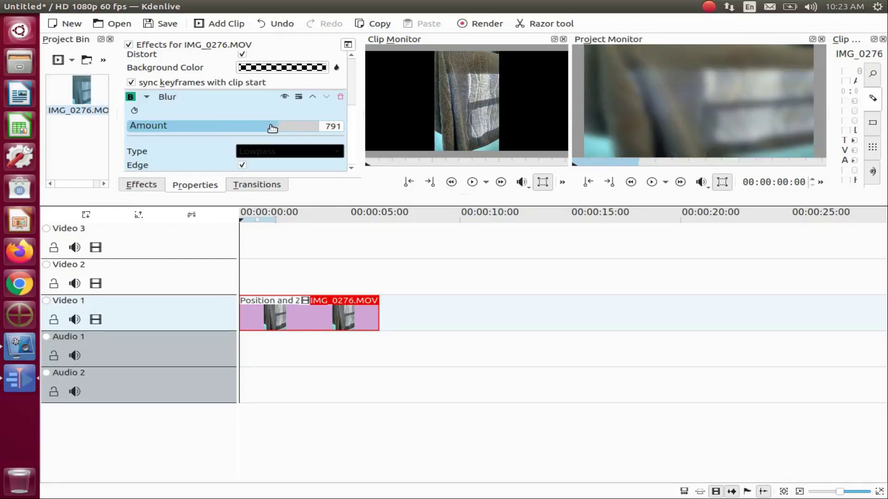
pyautogui.click(273, 128)
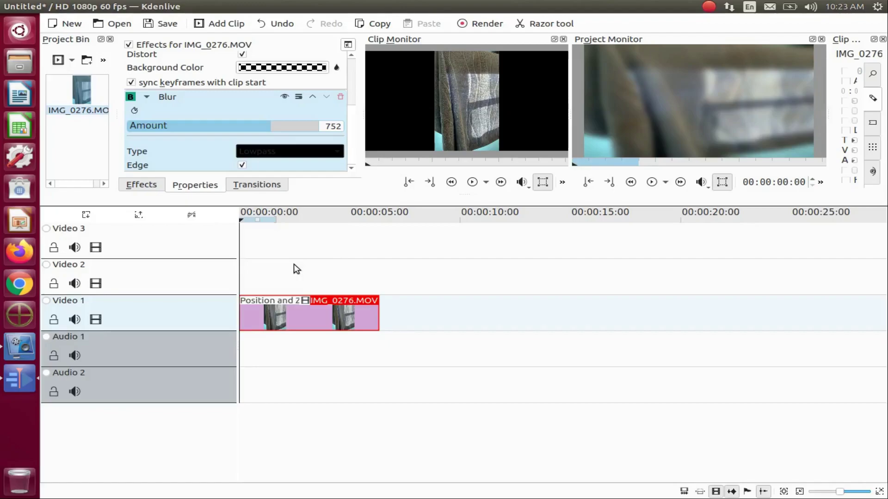
# Place a second copy of IMG_0276.MOV on Video 2 above the blurred clip.
pyautogui.click(242, 339)
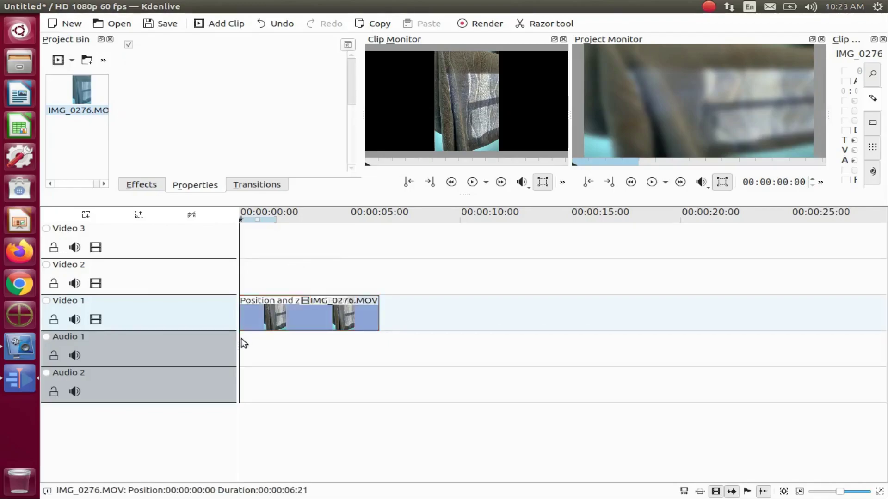
pyautogui.click(242, 340)
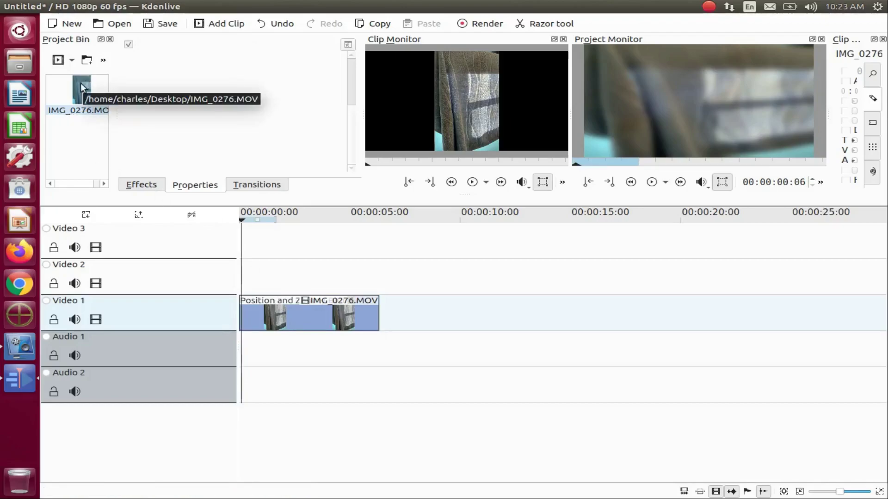
pyautogui.moveTo(80, 82); pyautogui.dragTo(271, 270)
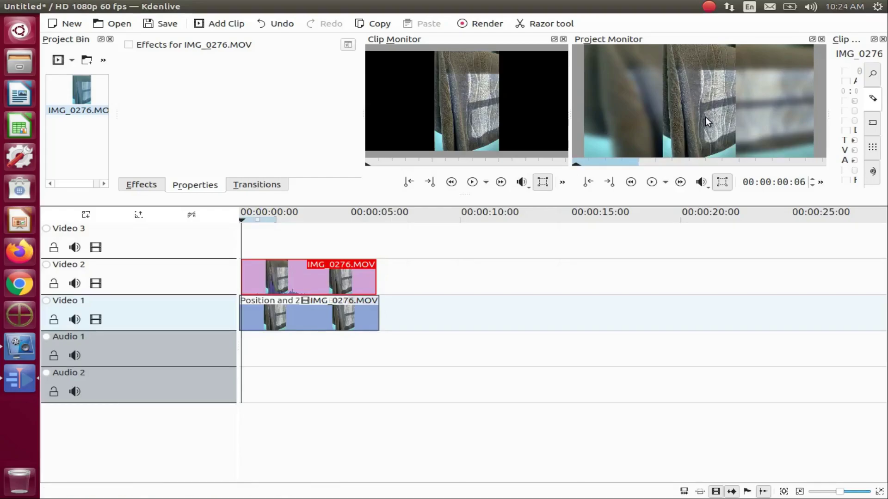
# Split the copy's audio, ungroup the clips, and delete the audio clip from Audio 1.
pyautogui.rightClick(307, 273)
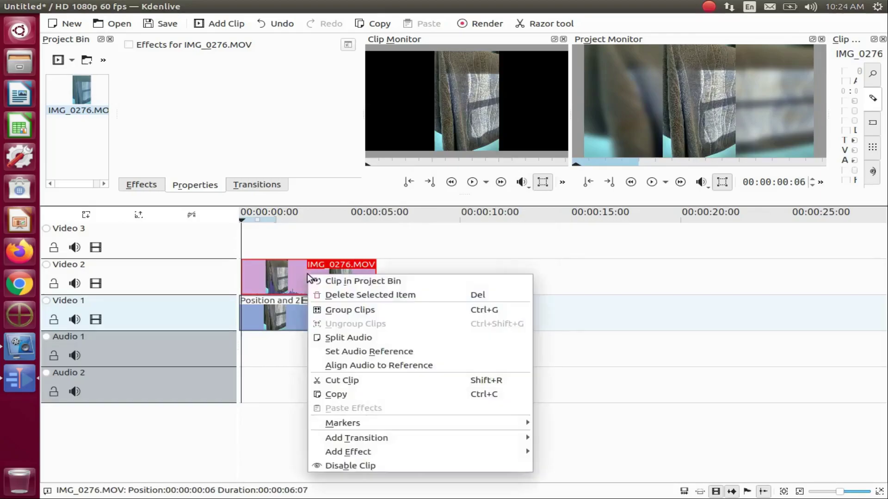
pyautogui.click(346, 338)
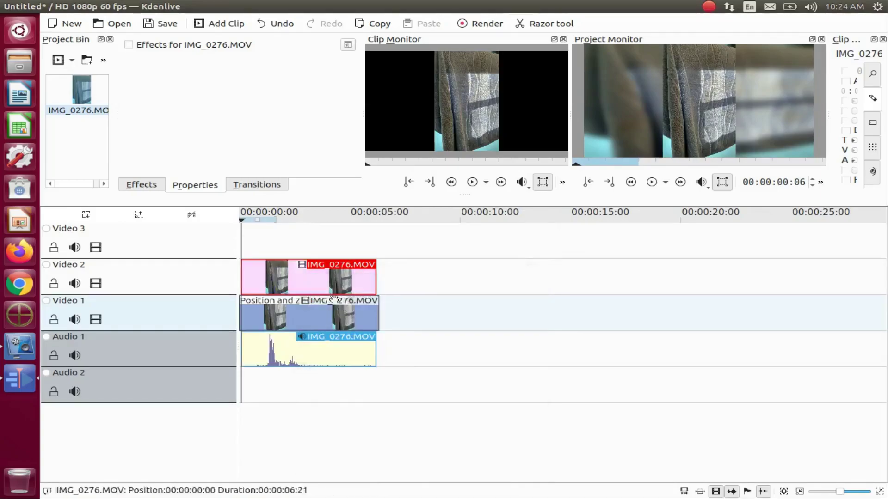
pyautogui.rightClick(322, 287)
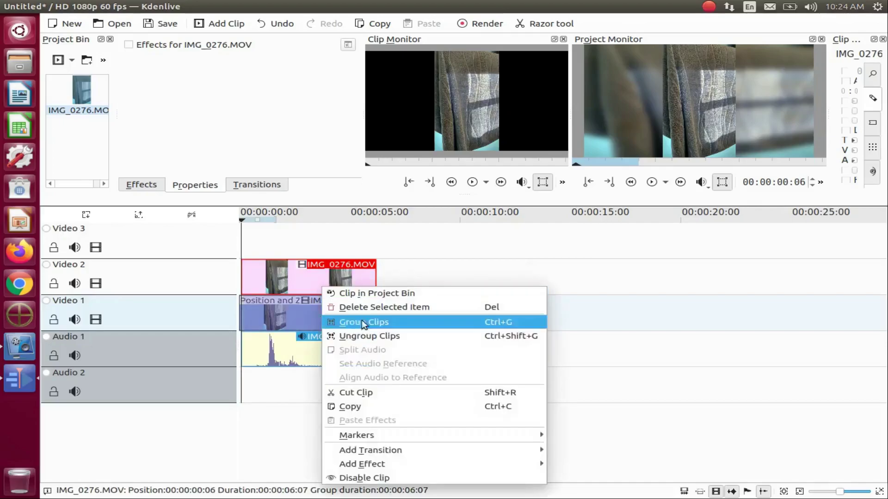
pyautogui.click(358, 337)
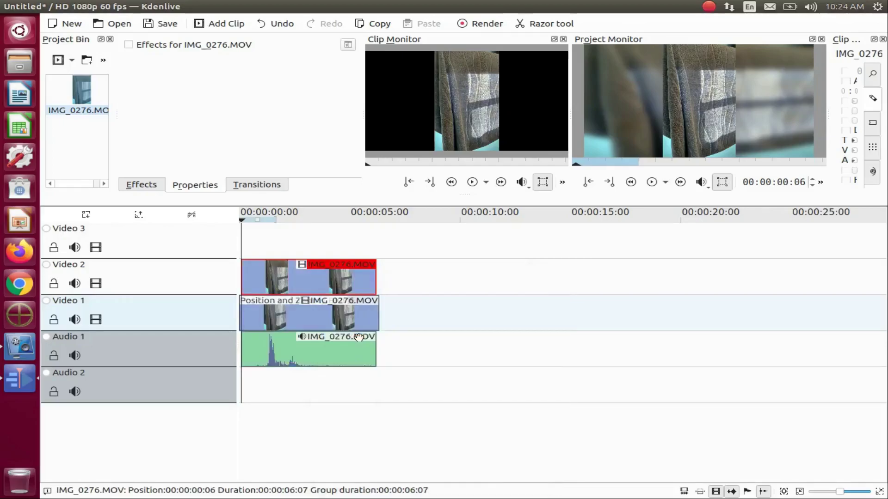
pyautogui.rightClick(304, 352)
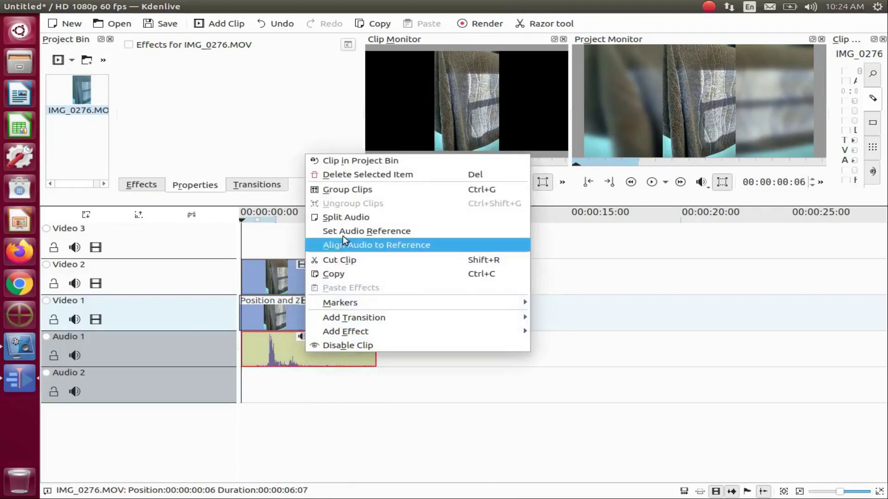
pyautogui.click(361, 175)
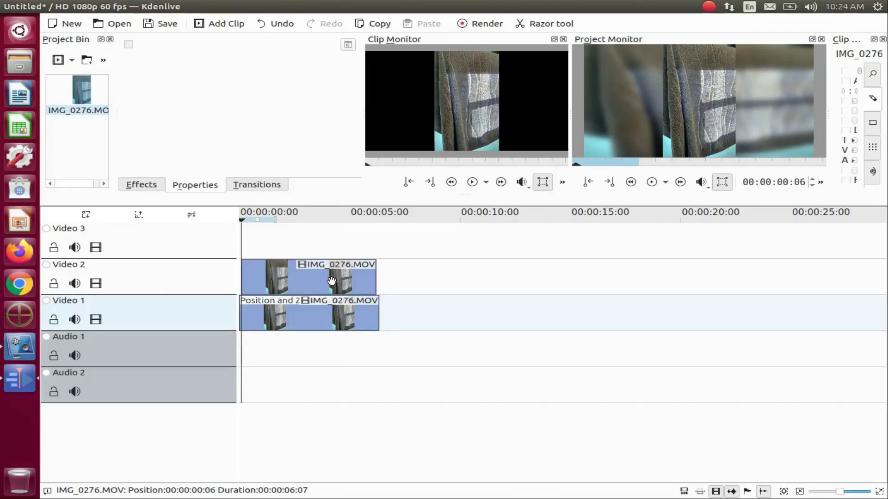
# Align the Video 2 clip to 00:00:00:00 and trim the Video 1 clip to end with it.
pyautogui.moveTo(332, 280); pyautogui.dragTo(309, 284)
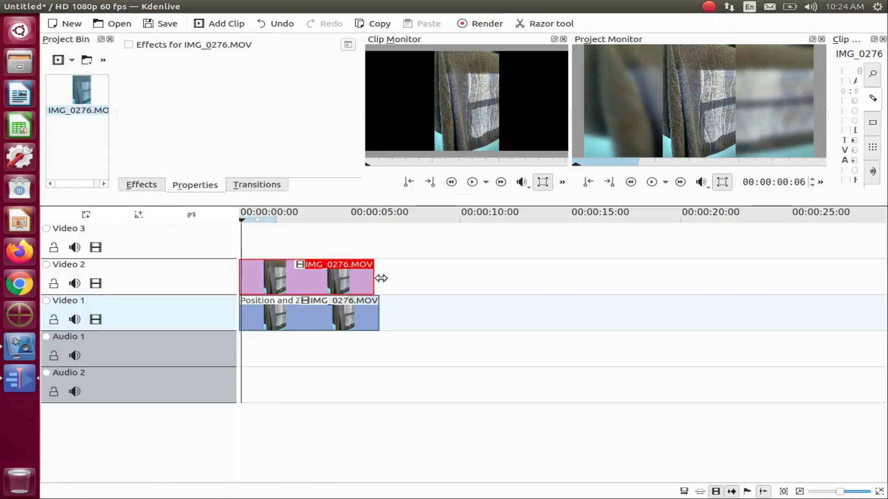
pyautogui.click(378, 310)
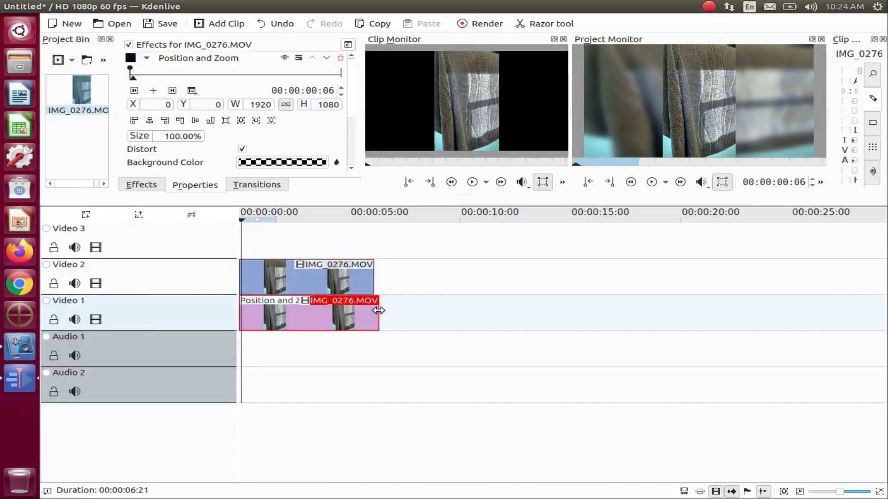
pyautogui.moveTo(378, 310); pyautogui.dragTo(376, 309)
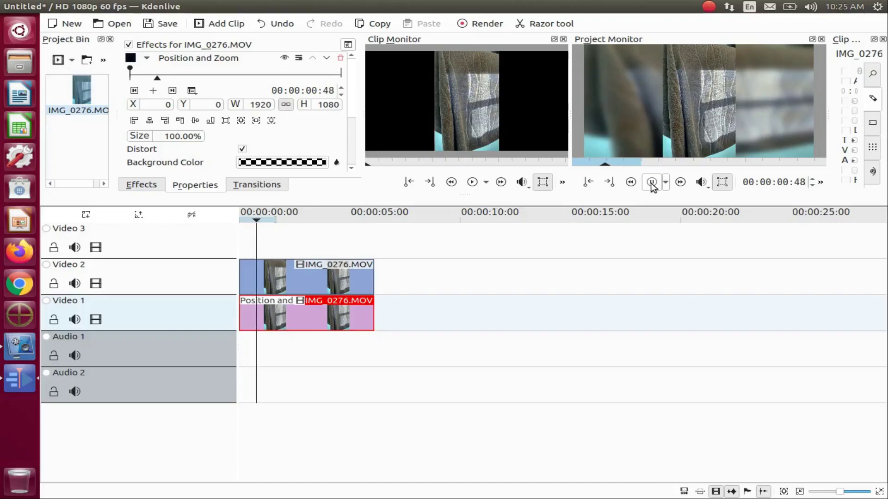
pyautogui.click(650, 182)
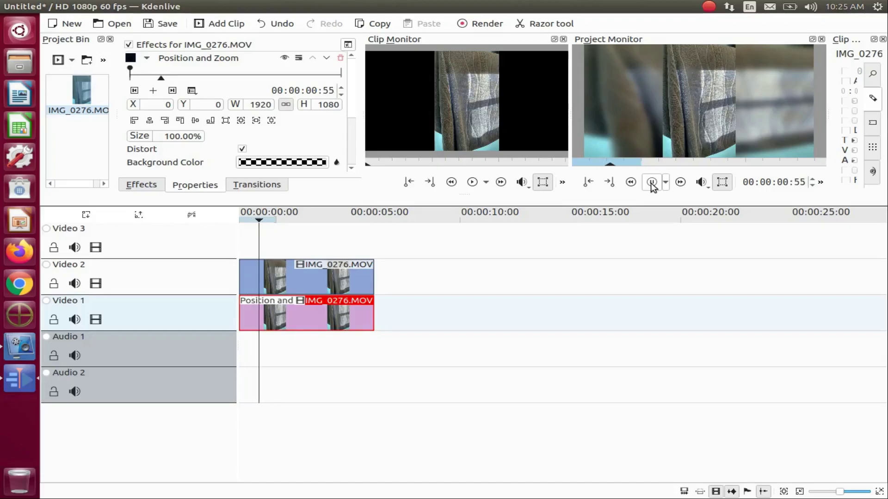